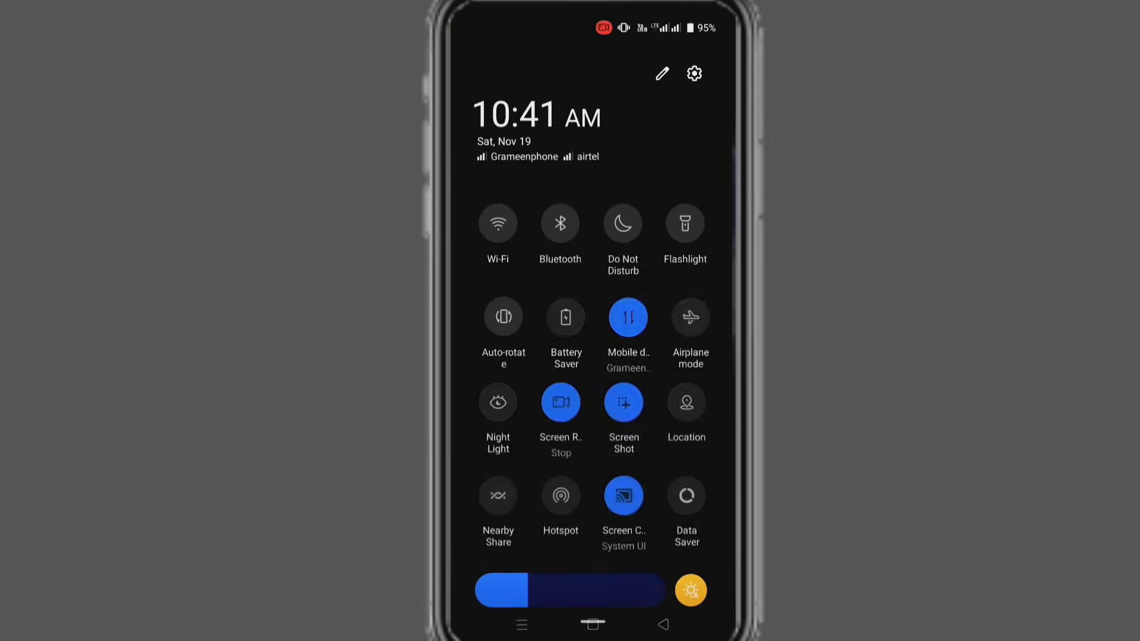
Dismiss quick settings to return to the Bloomberg FREN:IJ quote page in Chrome.
click(623, 317)
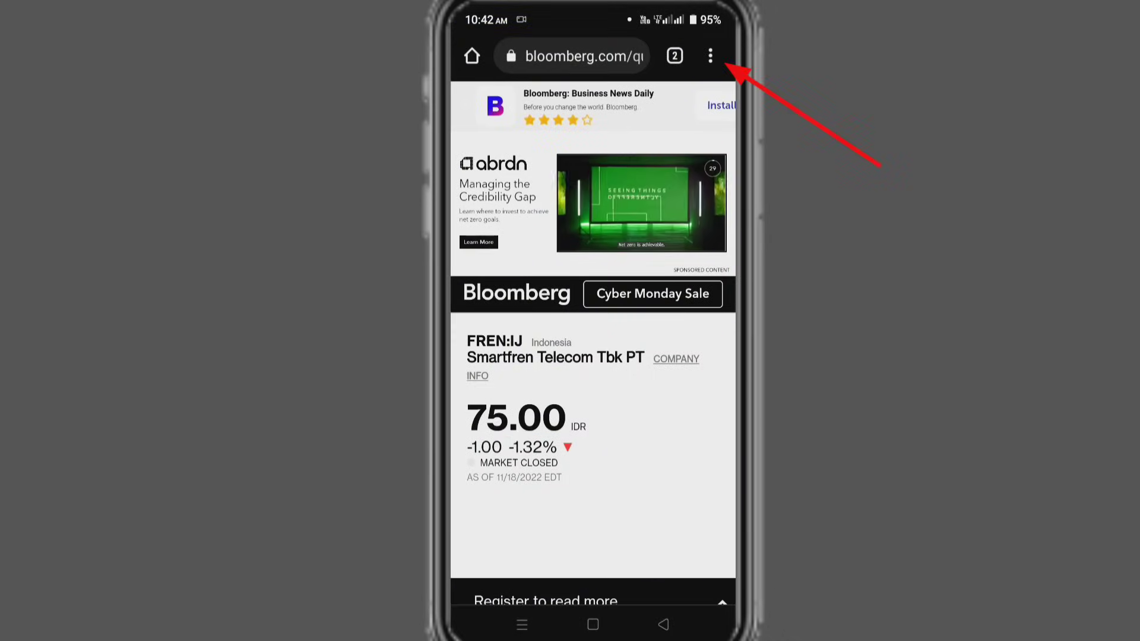
Turn on Desktop site for the Bloomberg quote page, then bring up Chrome's menu again.
click(710, 56)
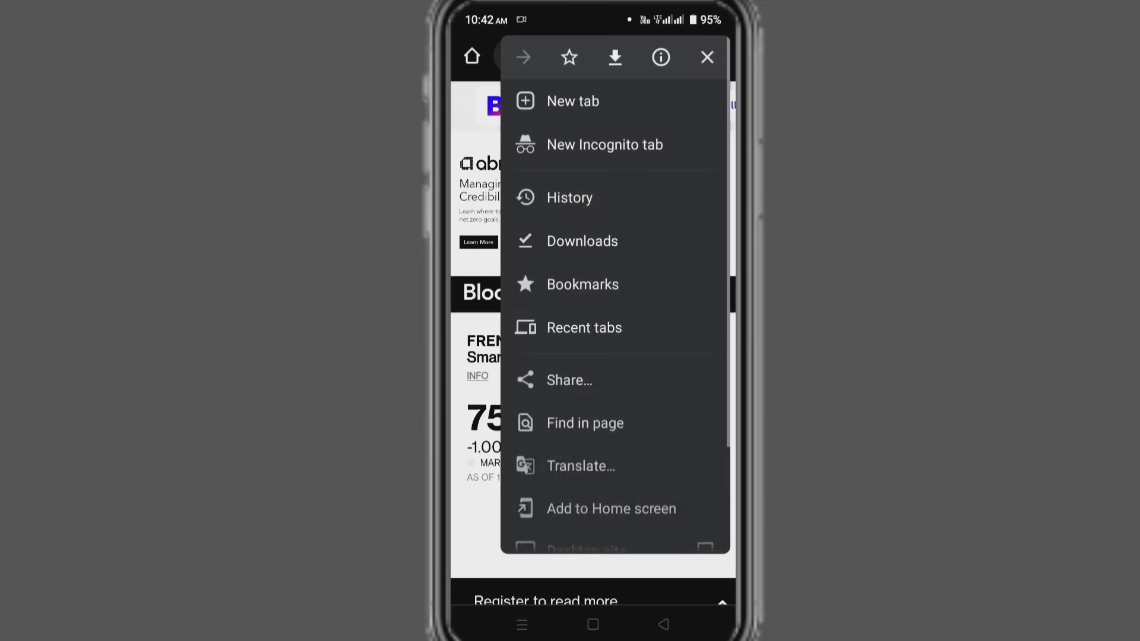
mouse_move(667, 468)
mouse_down()
mouse_move(668, 397)
mouse_move(703, 285)
mouse_up()
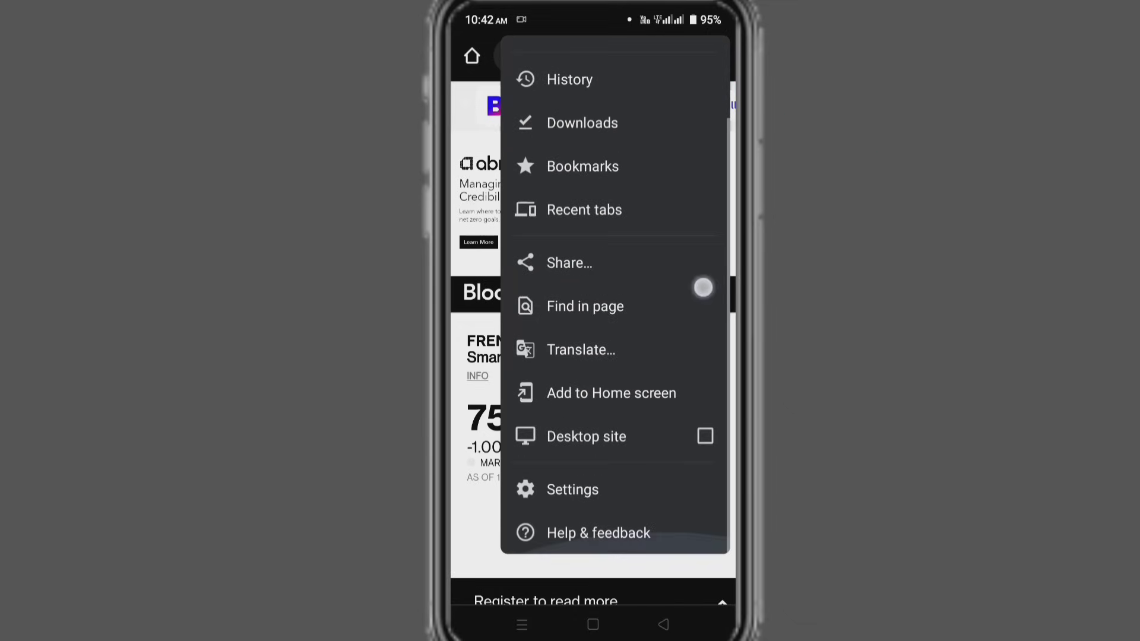
click(705, 436)
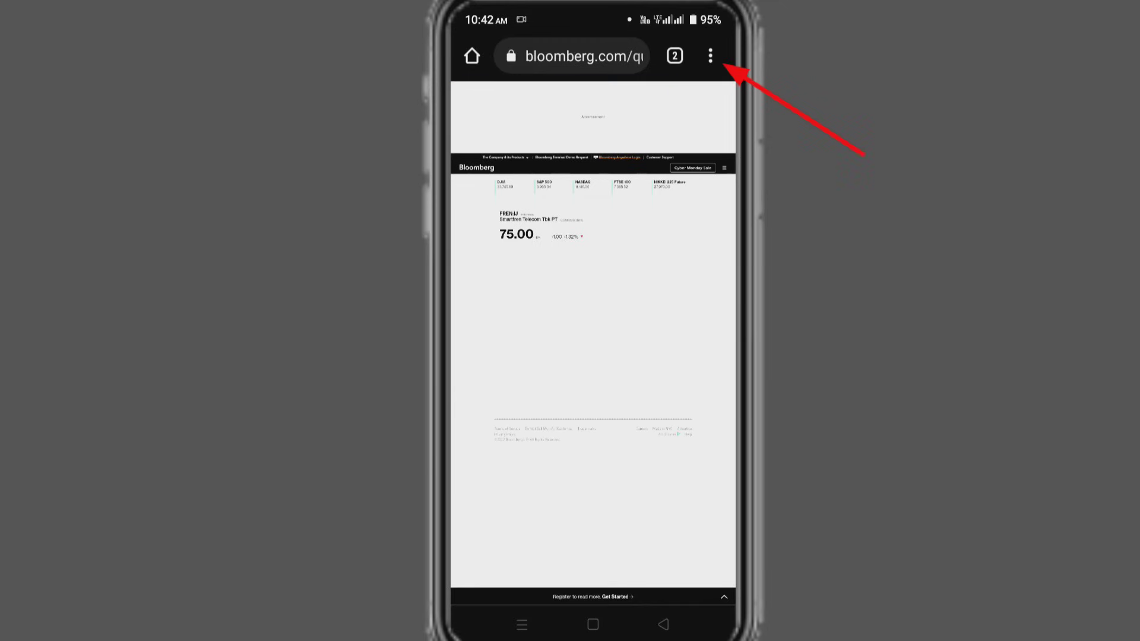
click(711, 55)
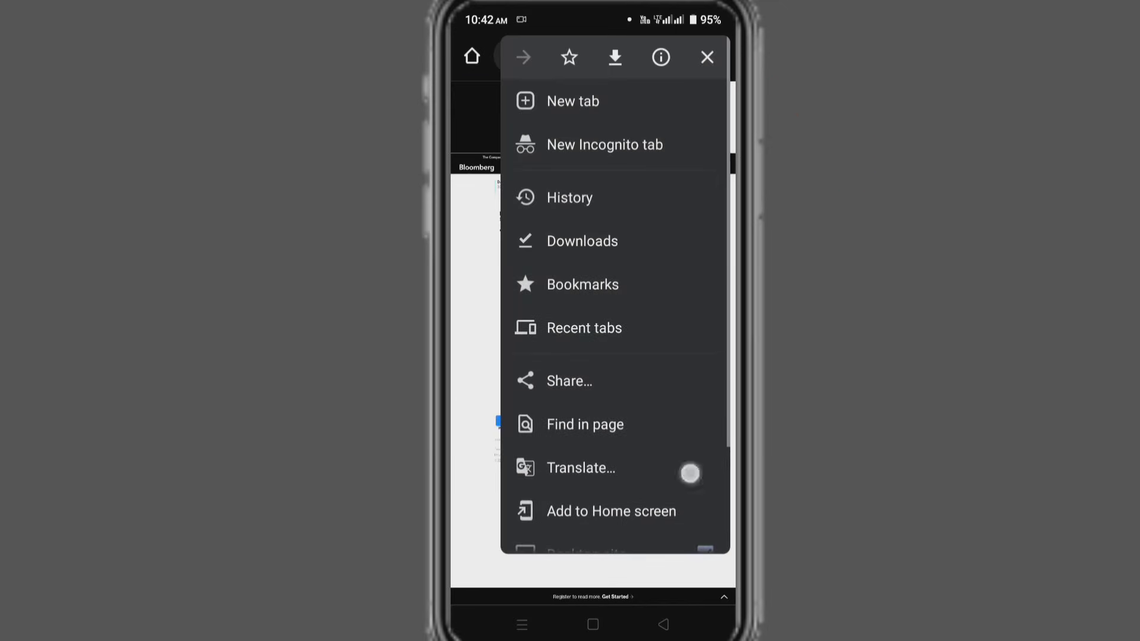
drag(690, 473, 714, 348)
Go into Chrome Settings and on to the Privacy and security page.
click(572, 489)
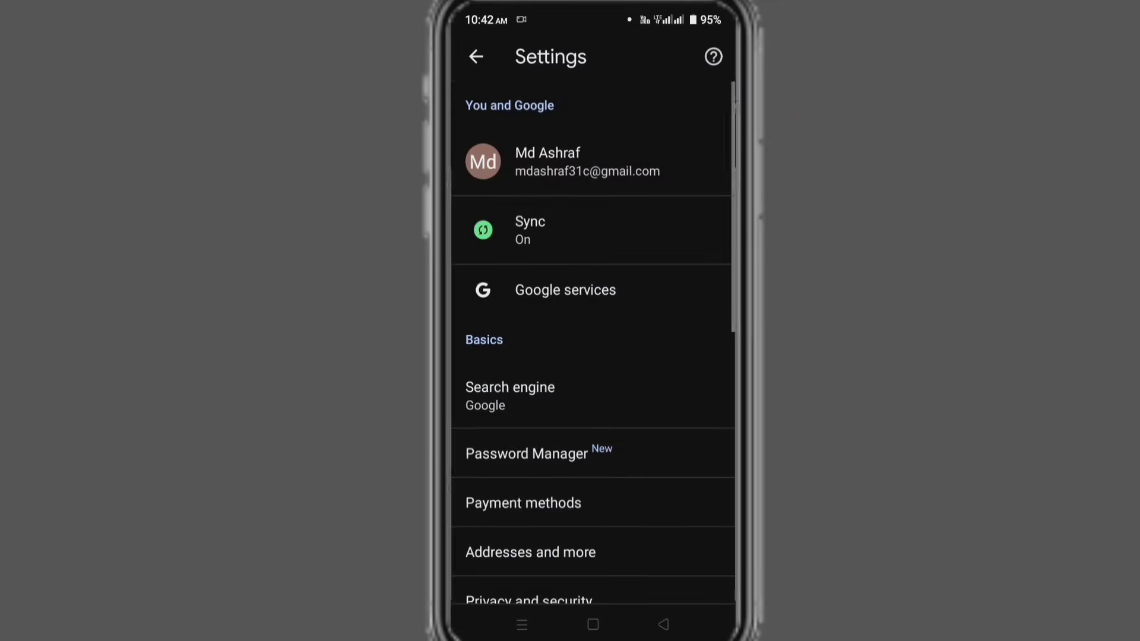
drag(646, 512, 685, 331)
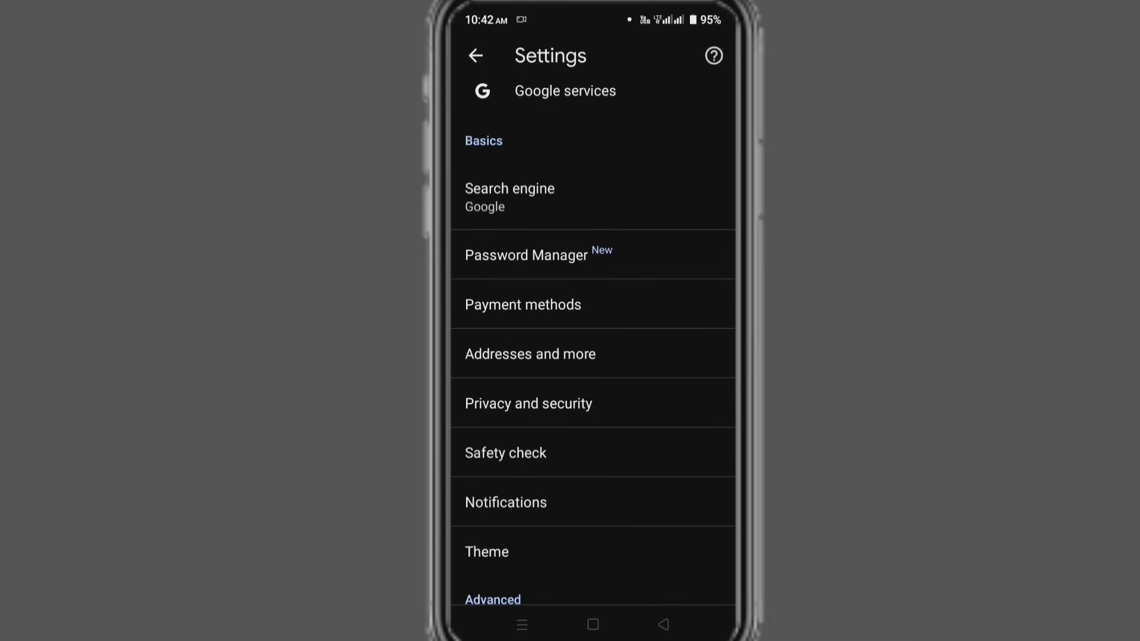
click(591, 407)
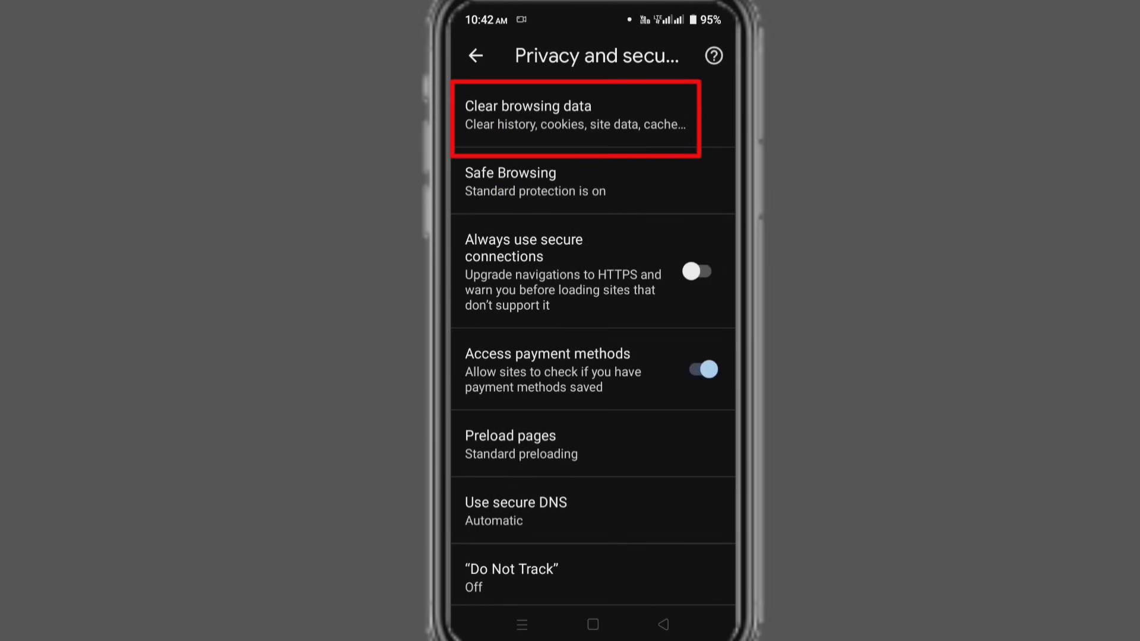
On Clear browsing data's Basic tab, choose All time and tick history, cookies and cache.
click(608, 121)
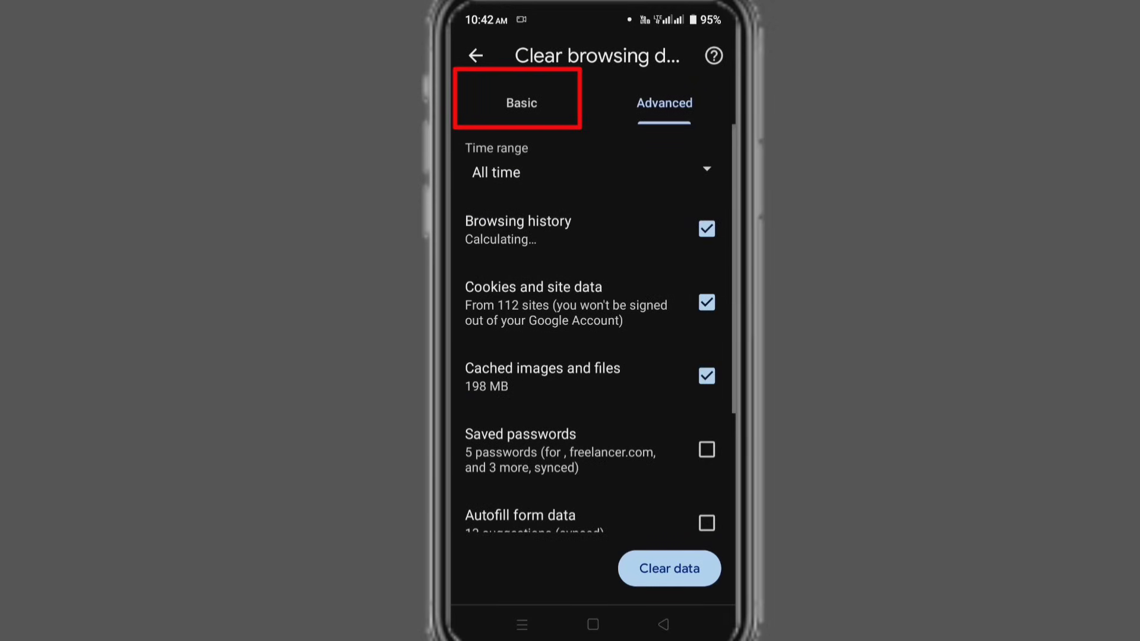
click(508, 112)
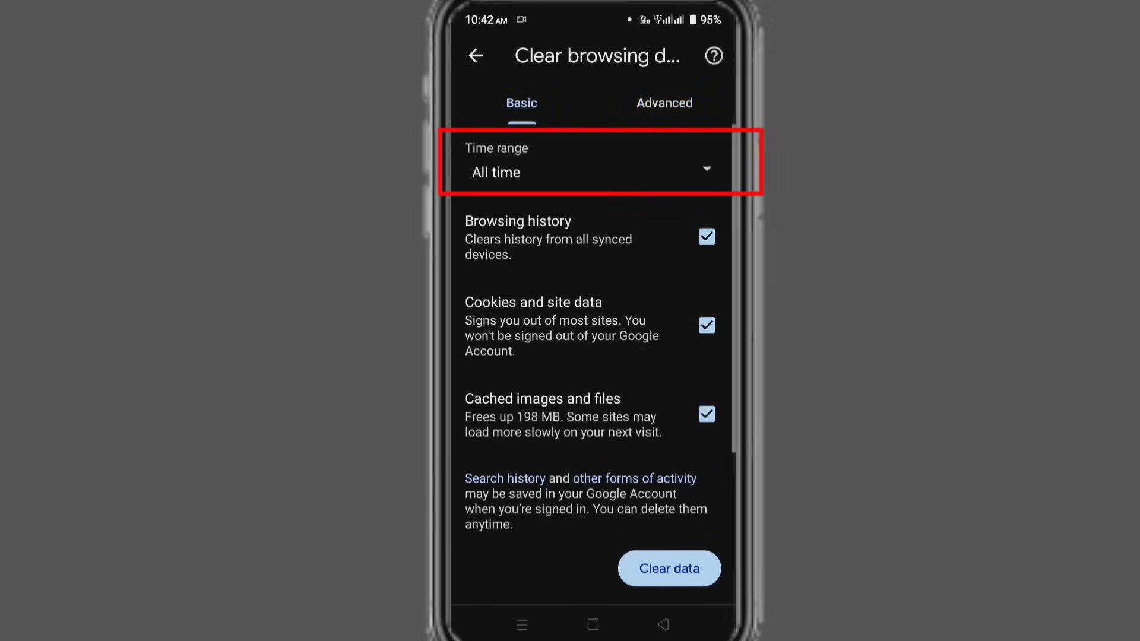
click(703, 170)
click(497, 360)
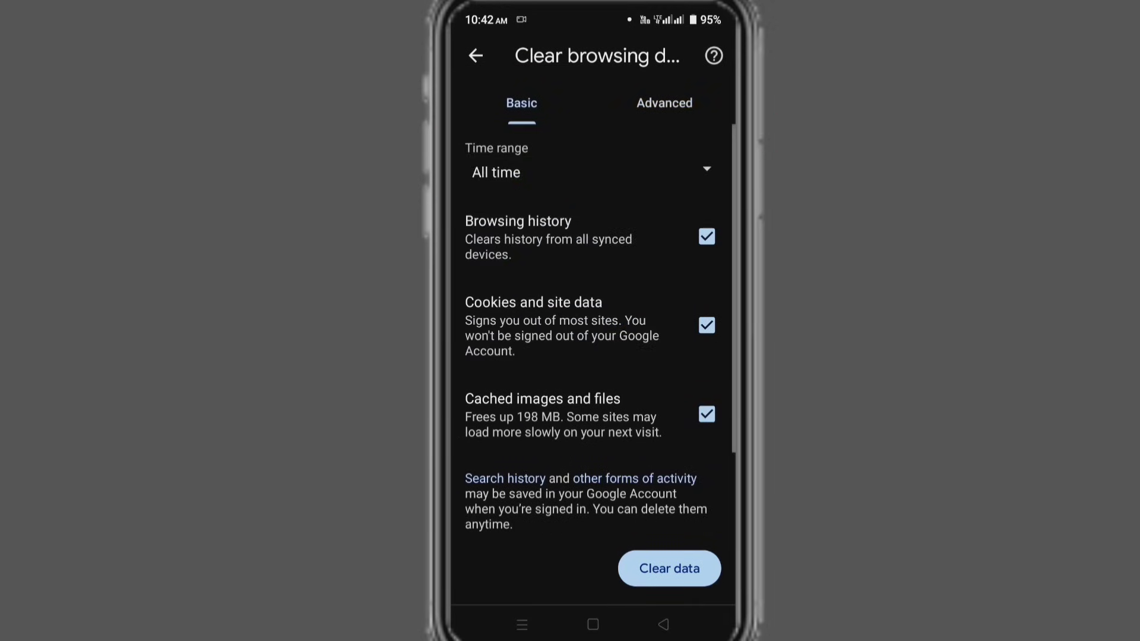
click(700, 241)
click(703, 326)
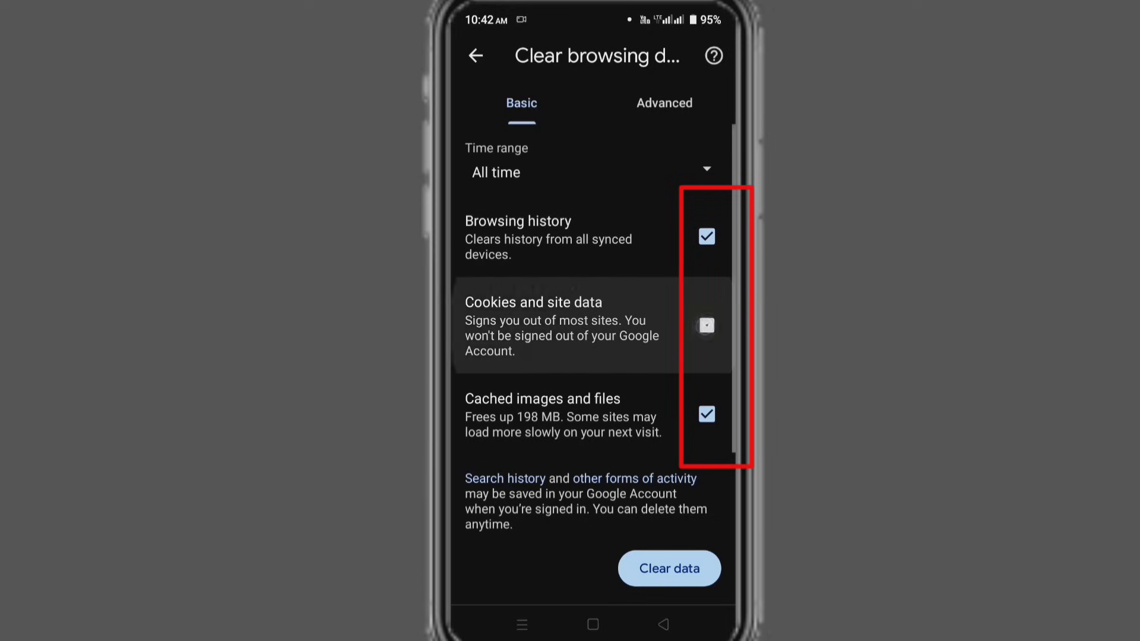
click(706, 414)
click(707, 415)
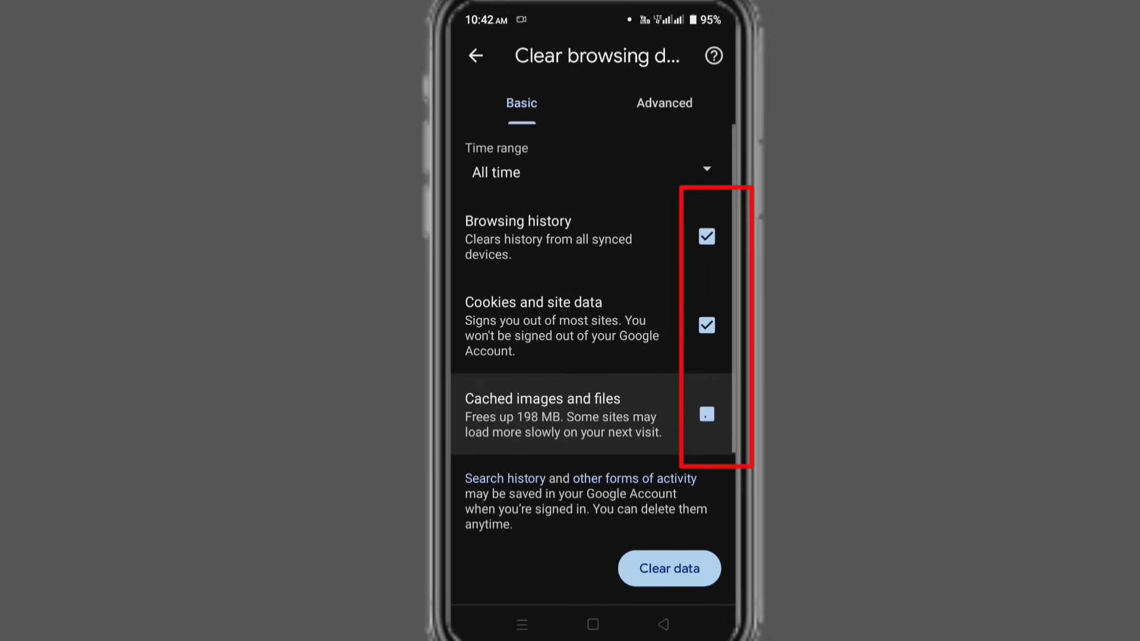
On the Advanced tab, keep All time and make sure Browsing history is ticked.
click(656, 108)
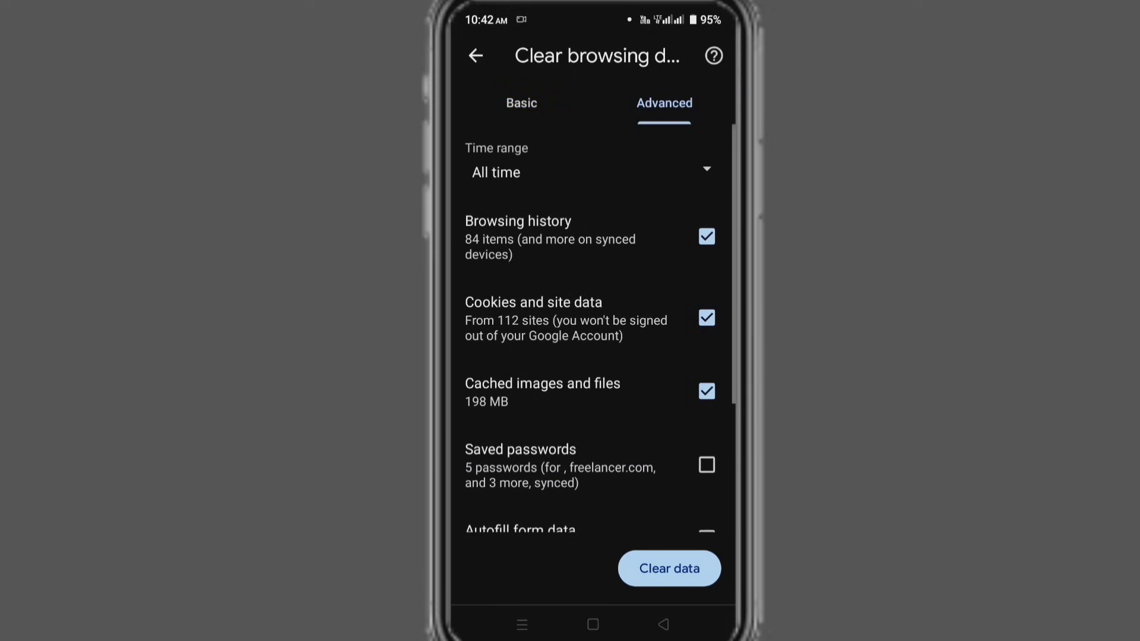
click(704, 176)
click(496, 352)
click(706, 236)
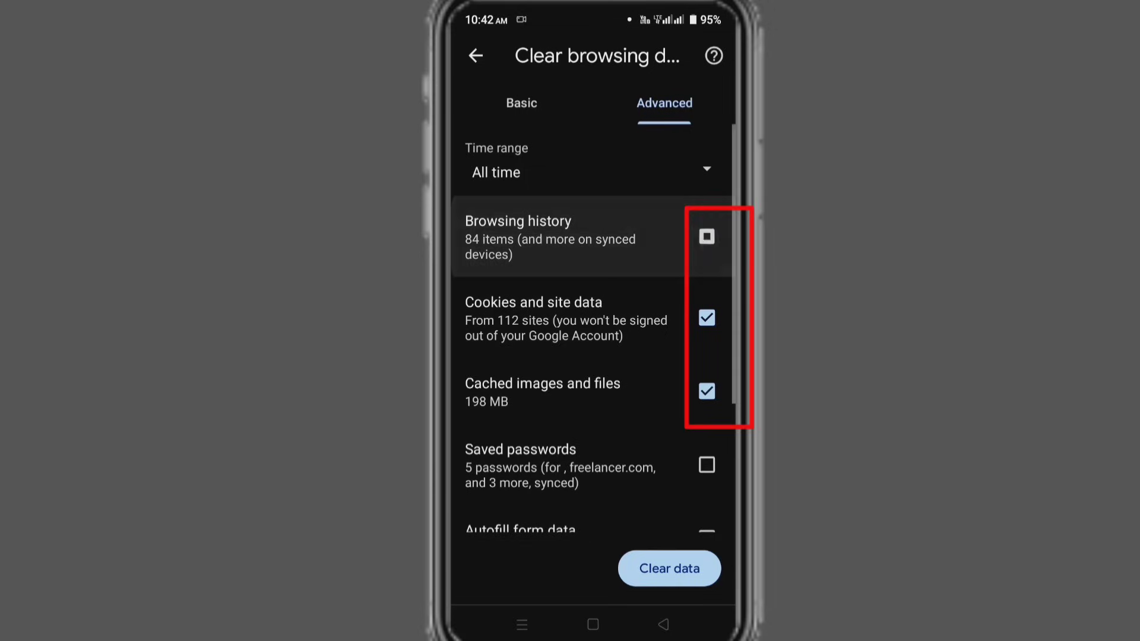
click(707, 236)
click(706, 236)
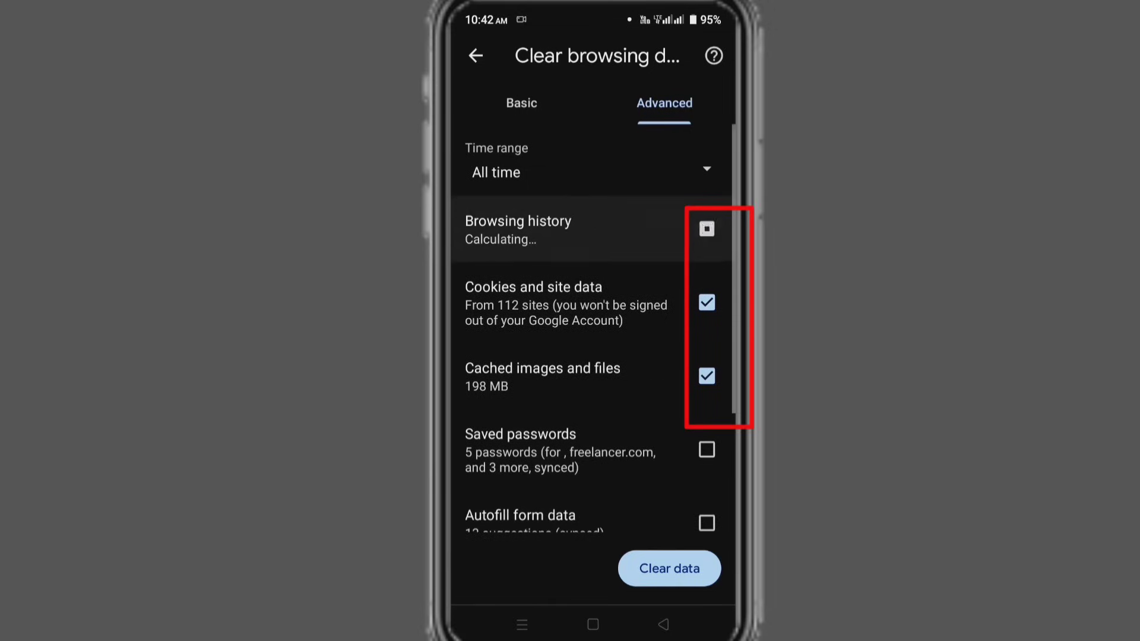
click(706, 230)
Tick Cookies and site data plus Cached images and files, then clear the data.
click(706, 318)
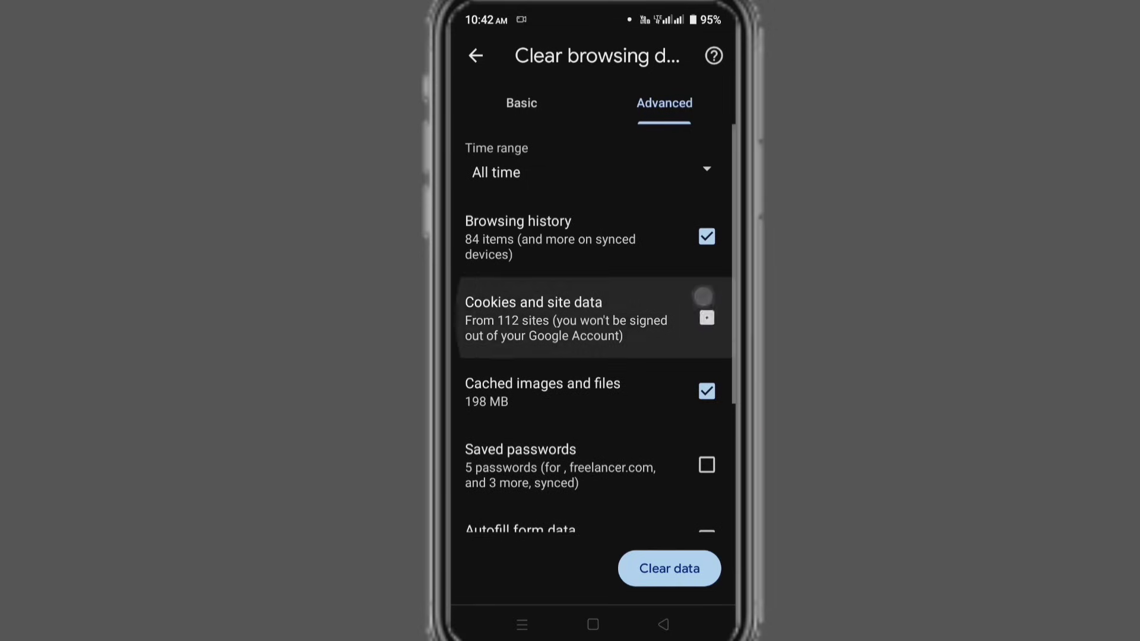
click(706, 389)
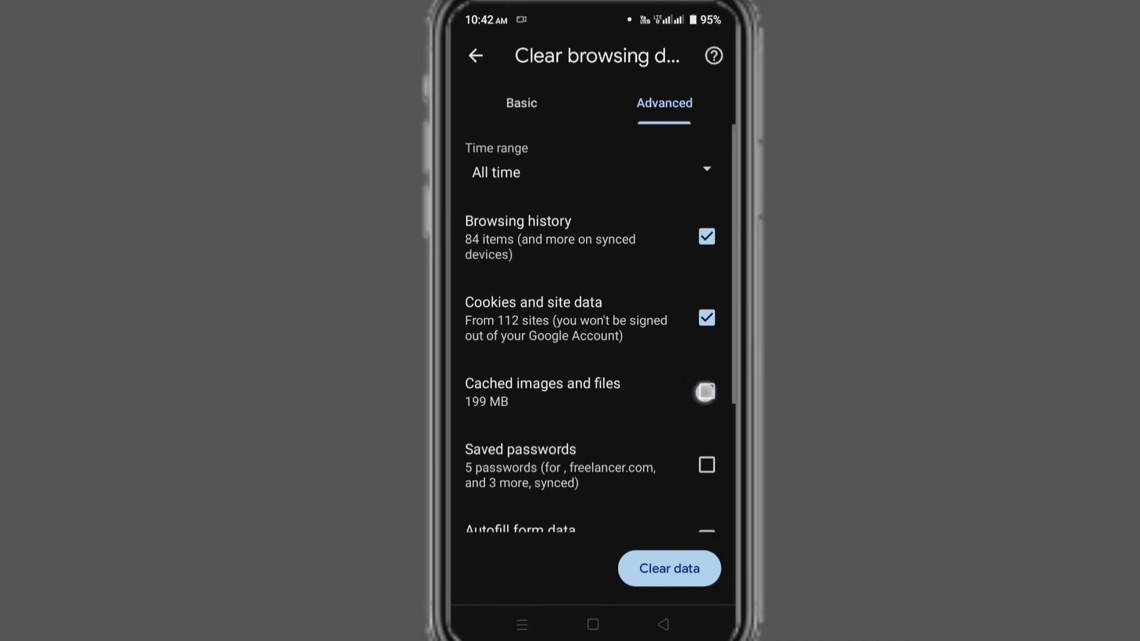
click(707, 392)
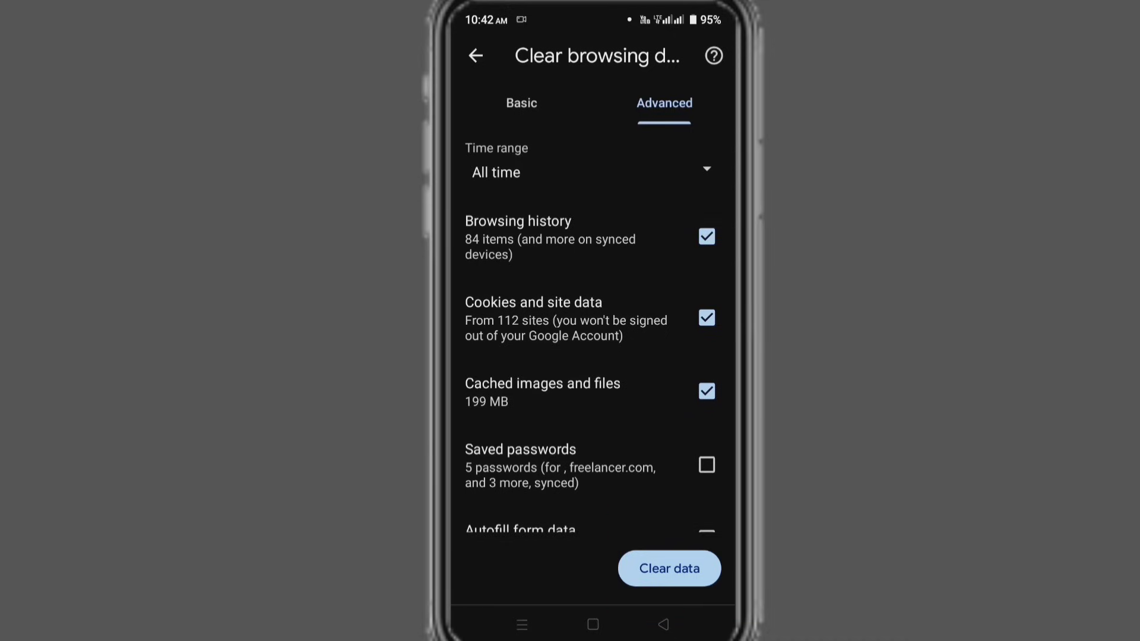
click(669, 568)
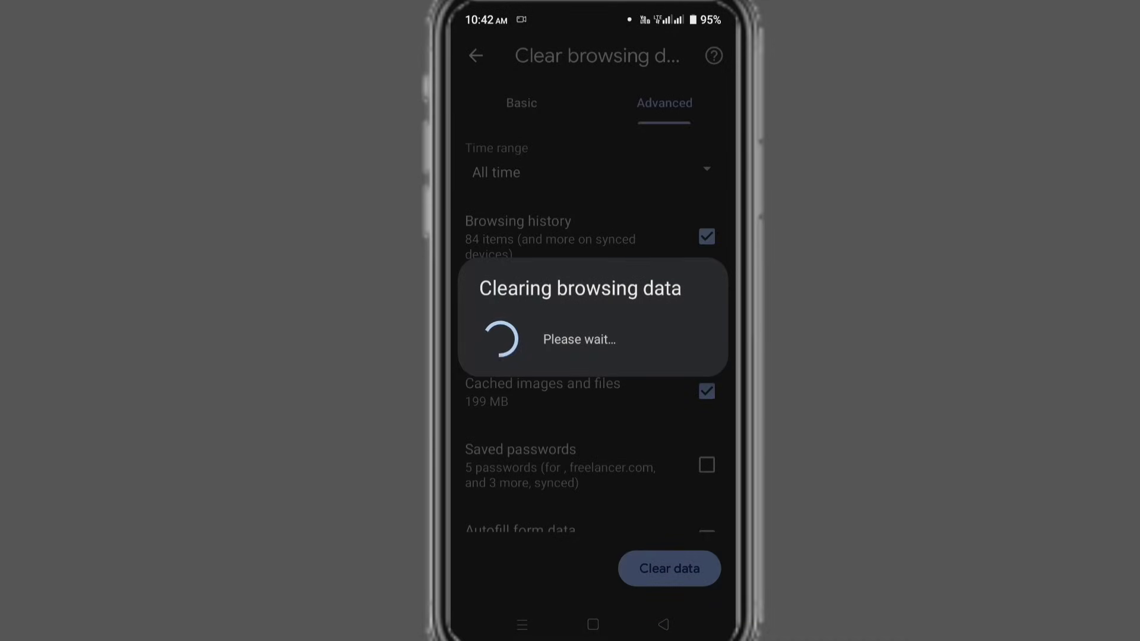
click(663, 625)
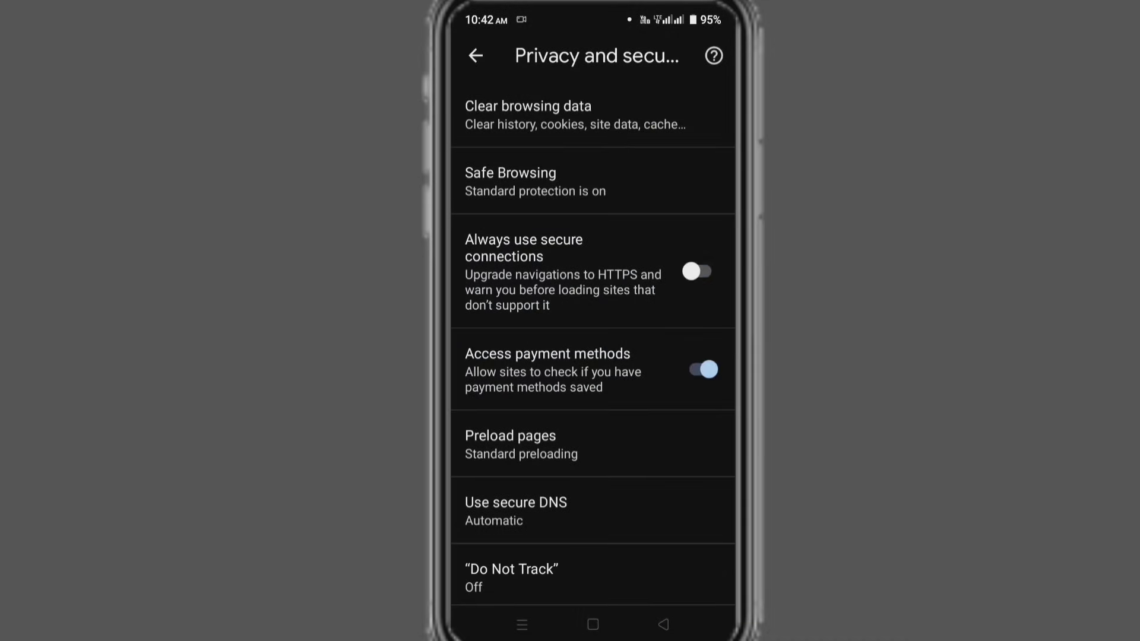
Leave Chrome for the home screen and open Apps & notifications' full app list.
click(663, 629)
drag(499, 356, 695, 357)
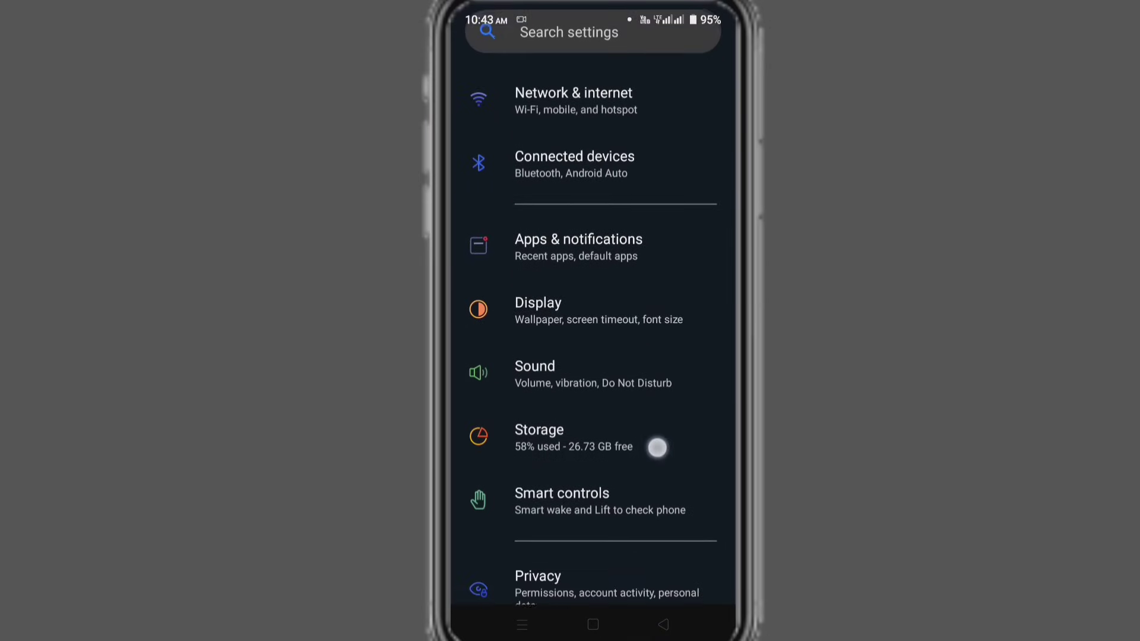
click(641, 253)
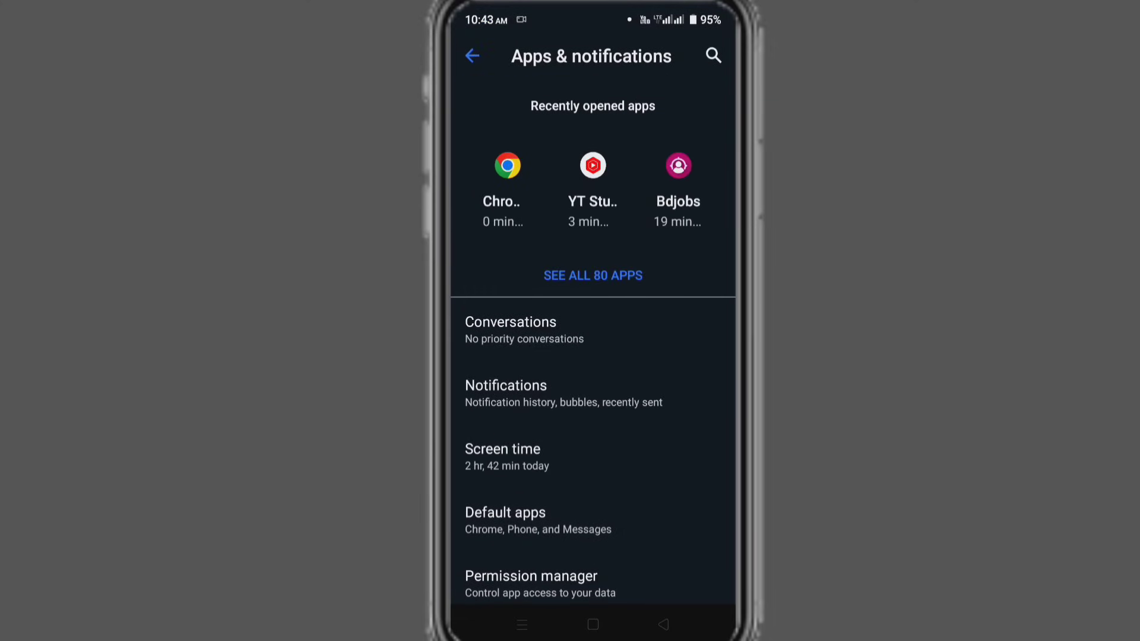
click(581, 273)
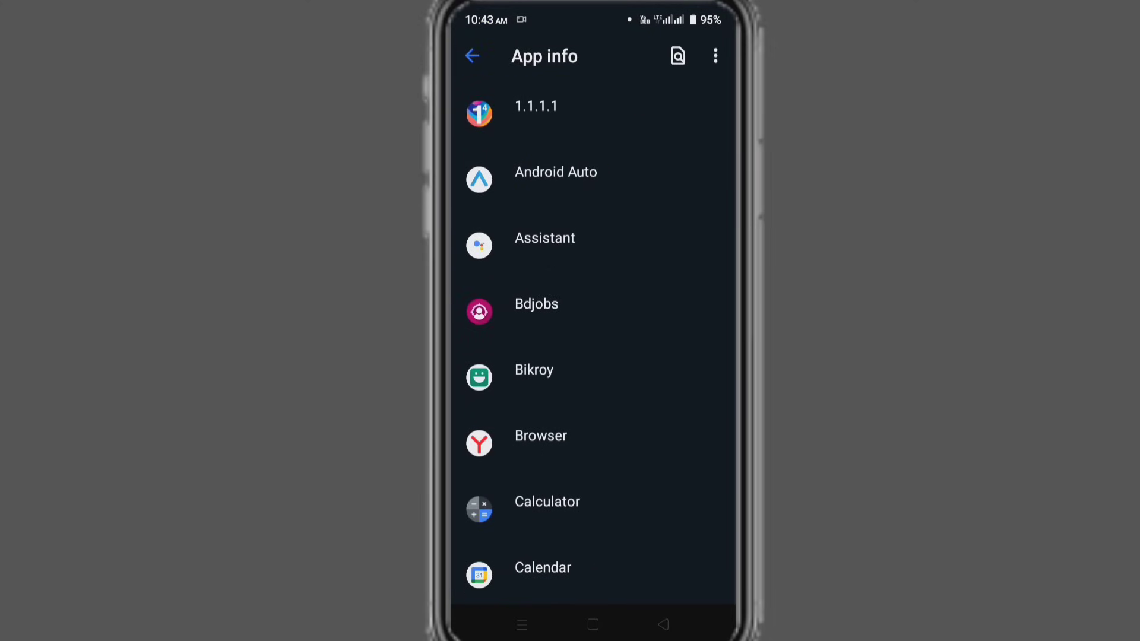
drag(678, 497, 678, 330)
drag(659, 463, 662, 372)
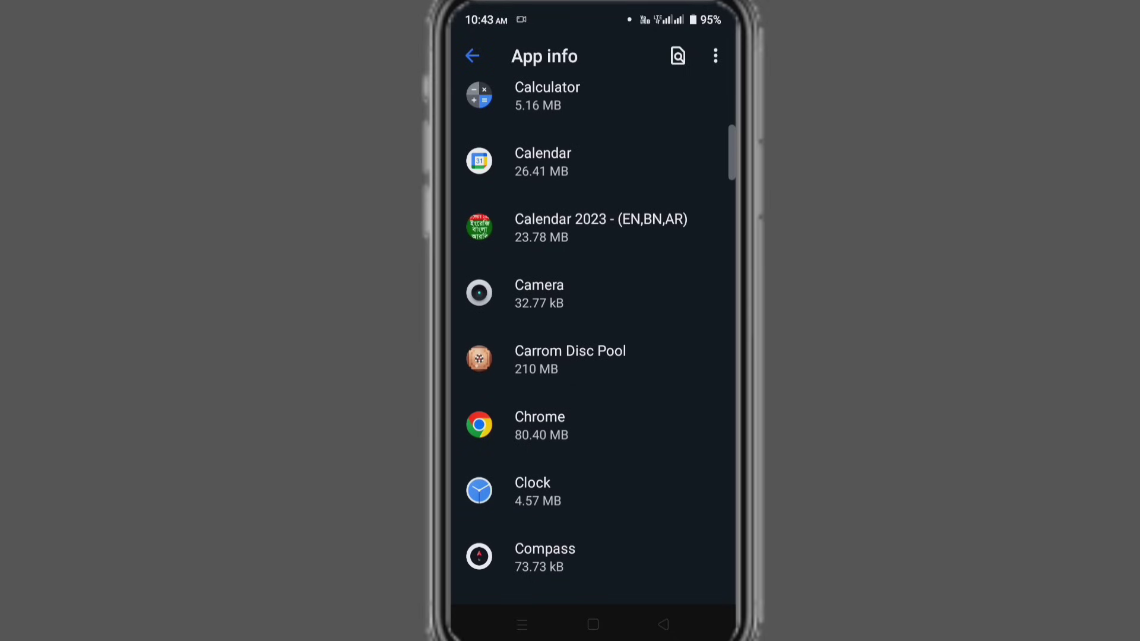
Force-stop Chrome from its App info page and confirm with OK.
click(555, 426)
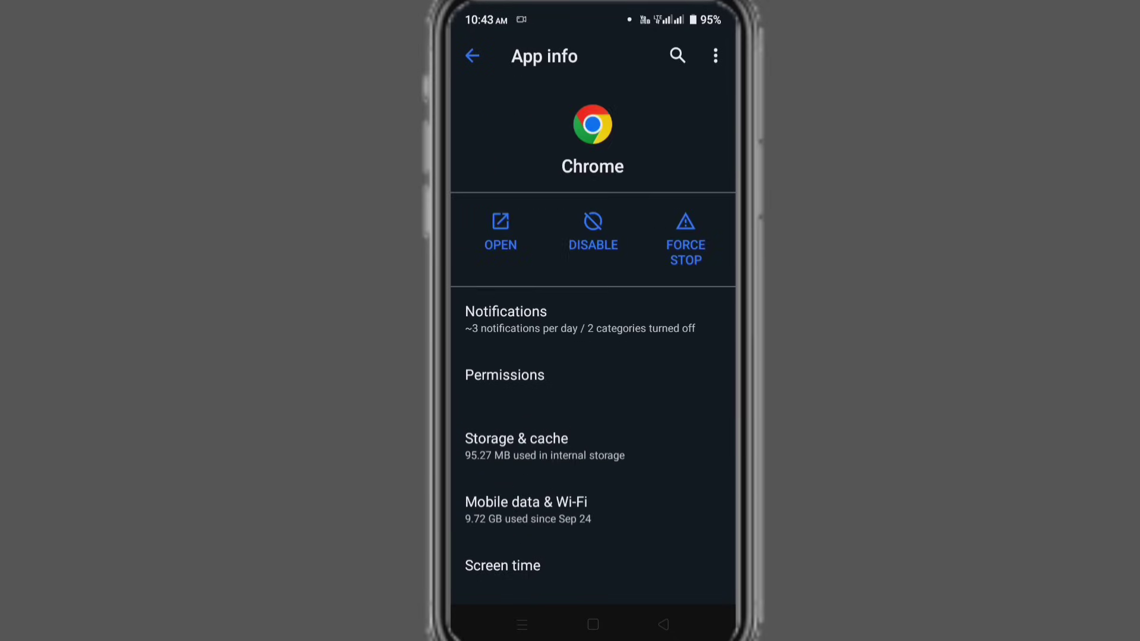
click(684, 241)
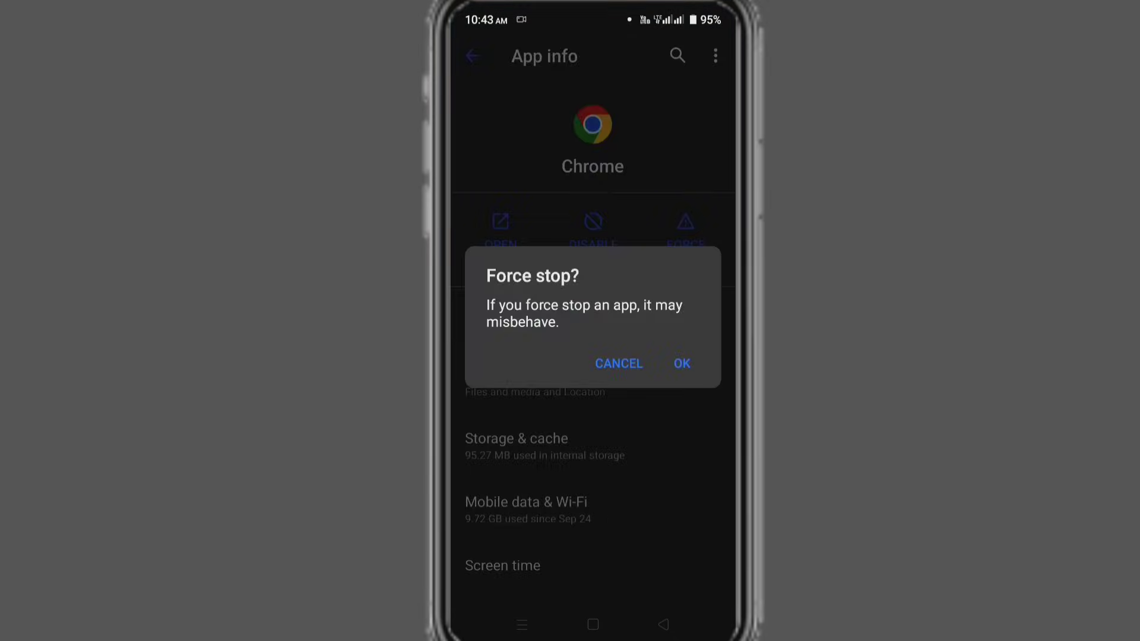
click(685, 360)
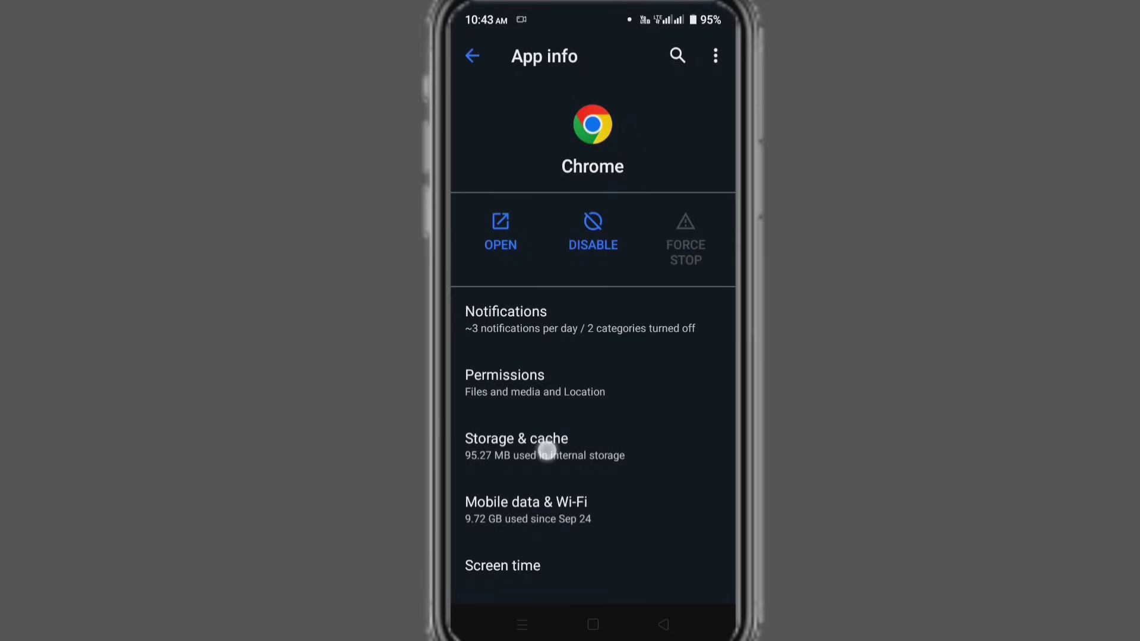
Under Storage & cache, clear Chrome's cache to 0 B and clear its storage.
click(547, 452)
click(656, 250)
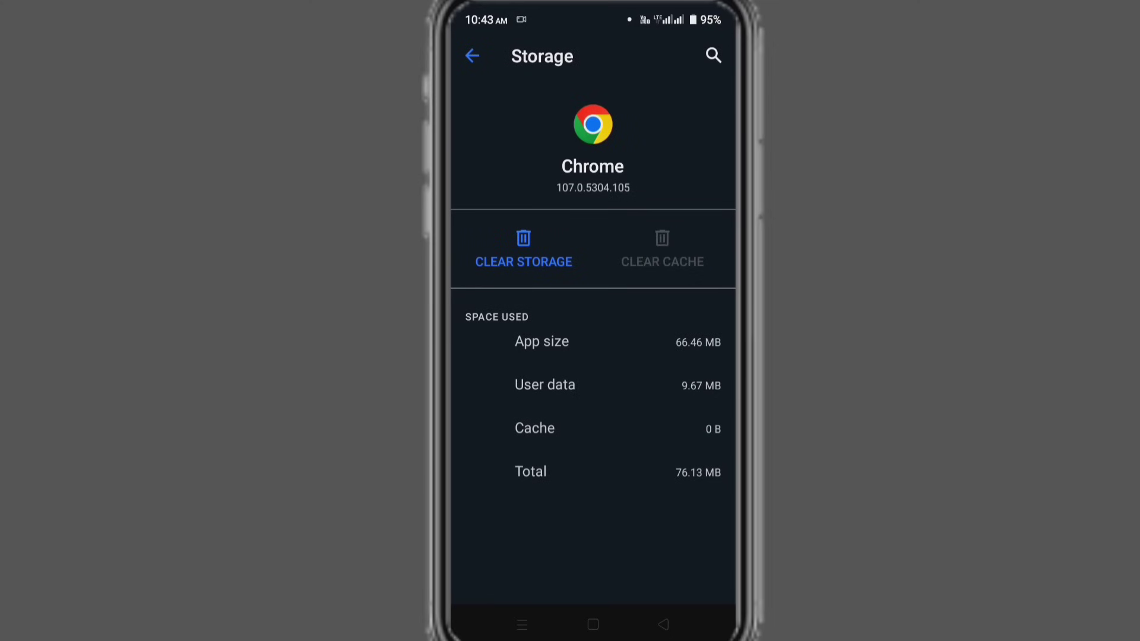
click(524, 249)
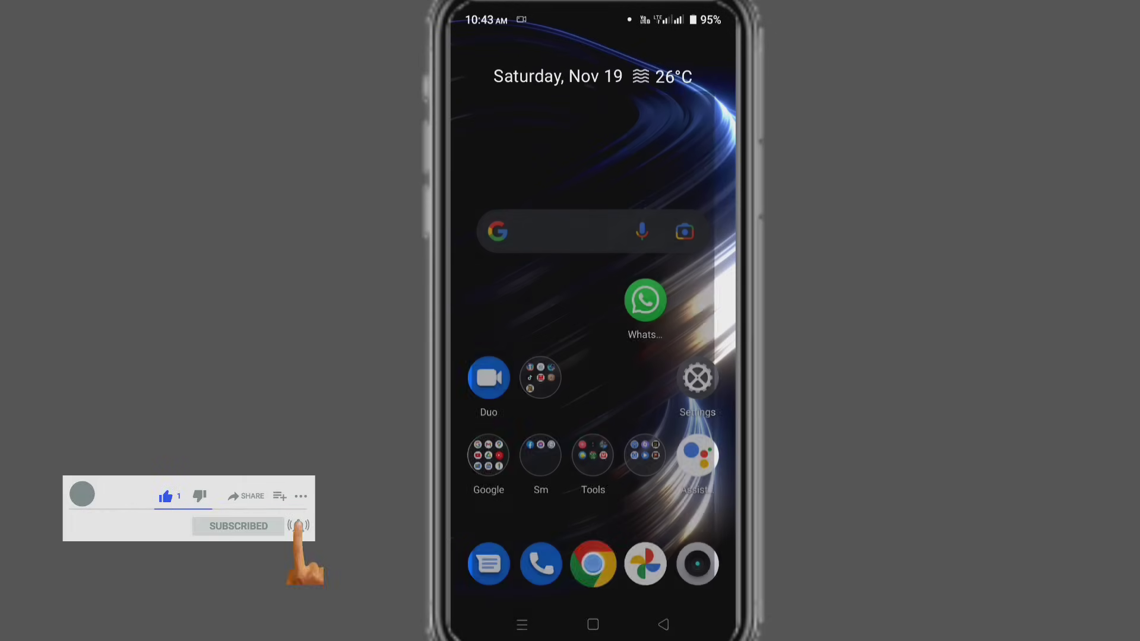
Launch Chrome from the home screen dock to reach the Welcome to Chrome screen.
click(593, 564)
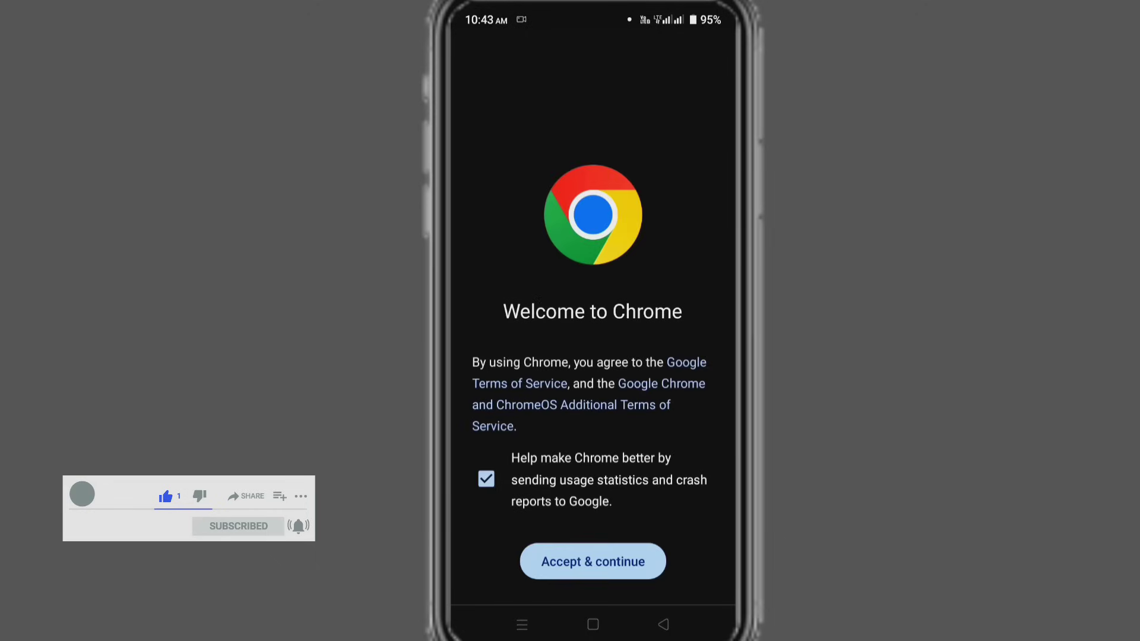